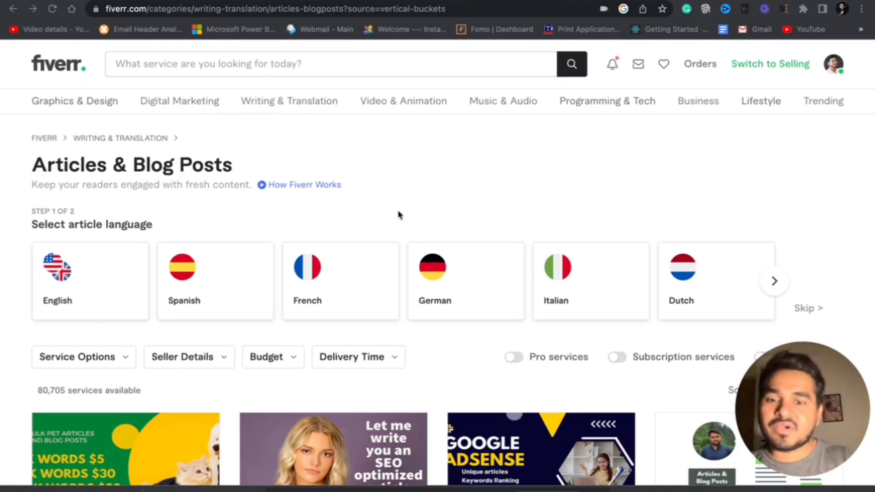
Open Fiverr's Articles & Blog Posts category from the Writing & Translation services
{"action": "scroll", "coordinate": [398, 214], "scroll_direction": "down", "scroll_amount": 3}
{"action": "scroll", "coordinate": [398, 215], "scroll_direction": "up", "scroll_amount": 3}
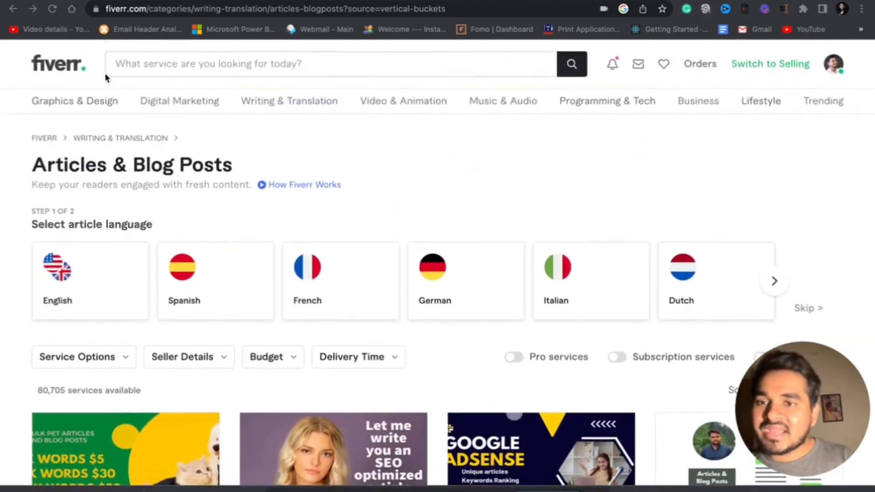
{"action": "mouse_move", "coordinate": [273, 105]}
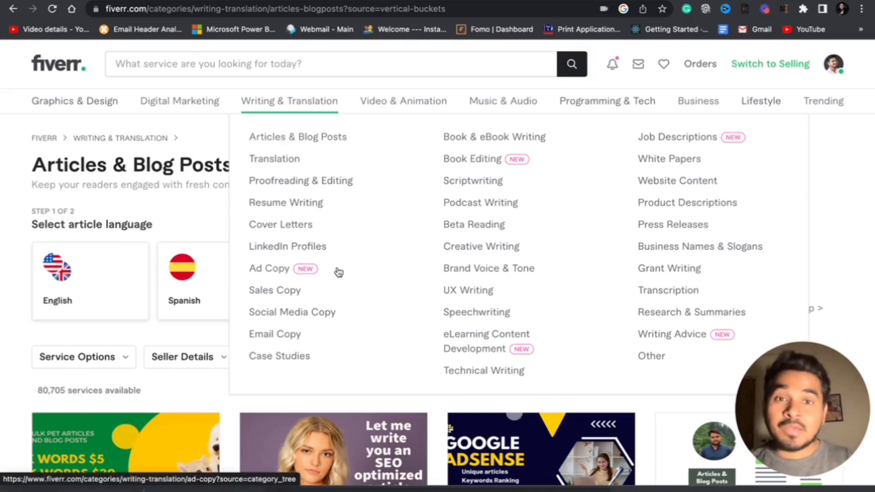
{"action": "left_click", "coordinate": [313, 136]}
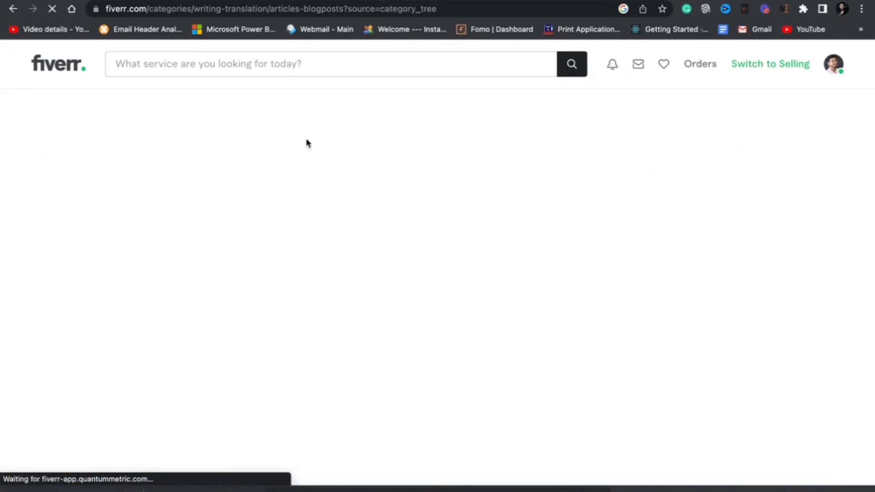
Examine the article and blog writing gigs, comparing their offers, ratings and starting prices
{"action": "scroll", "coordinate": [419, 322], "scroll_direction": "down", "scroll_amount": 7}
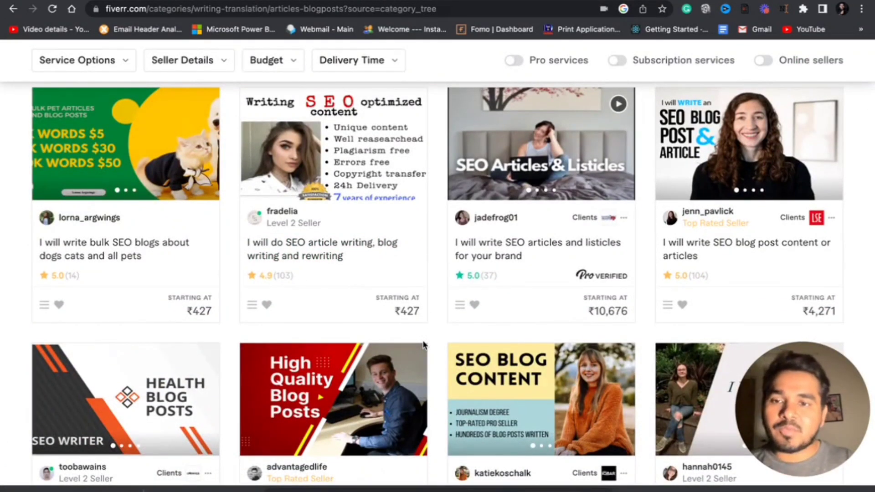
{"action": "scroll", "coordinate": [423, 345], "scroll_direction": "up", "scroll_amount": 6}
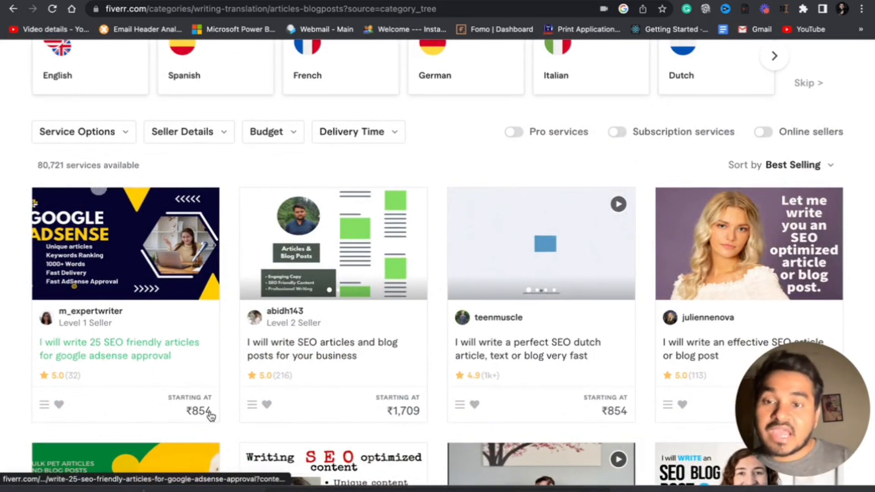
{"action": "scroll", "coordinate": [328, 365], "scroll_direction": "down", "scroll_amount": 3}
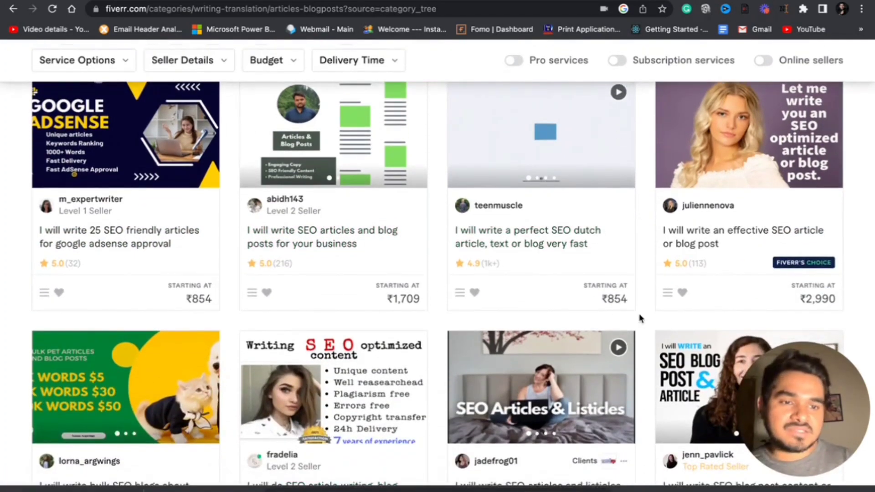
{"action": "scroll", "coordinate": [640, 318], "scroll_direction": "down", "scroll_amount": 7}
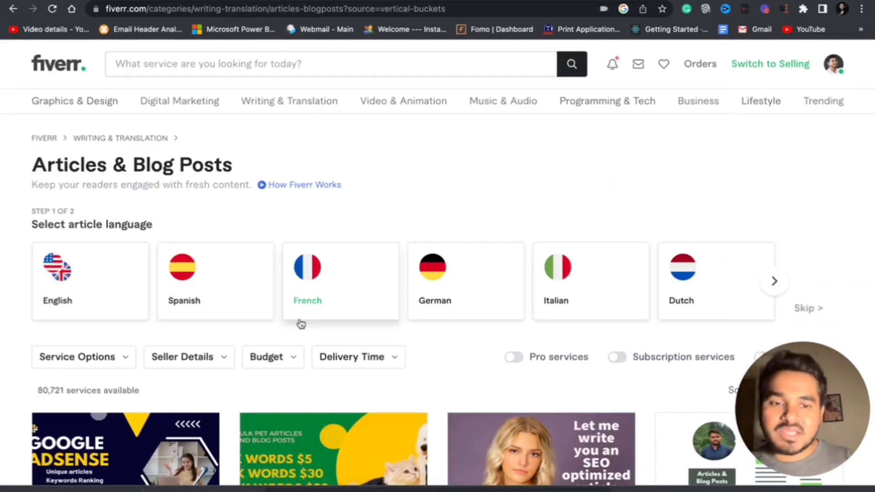
{"action": "scroll", "coordinate": [301, 324], "scroll_direction": "down", "scroll_amount": 4}
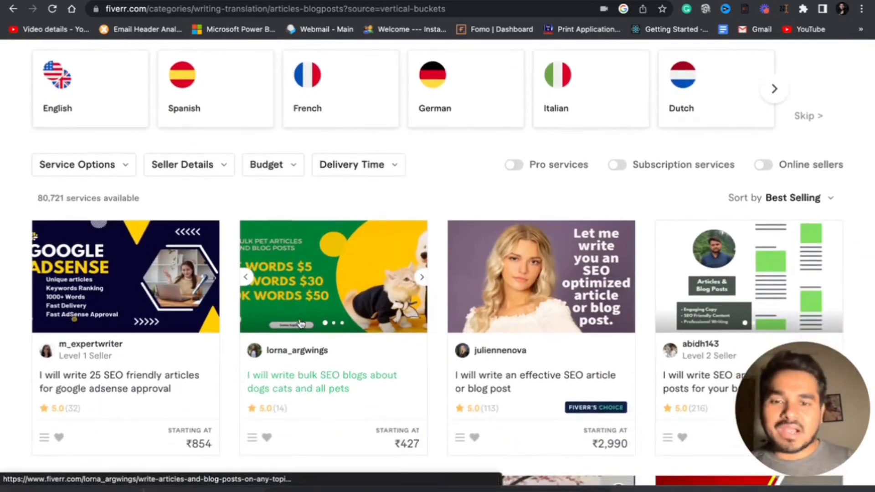
{"action": "scroll", "coordinate": [301, 324], "scroll_direction": "up", "scroll_amount": 4}
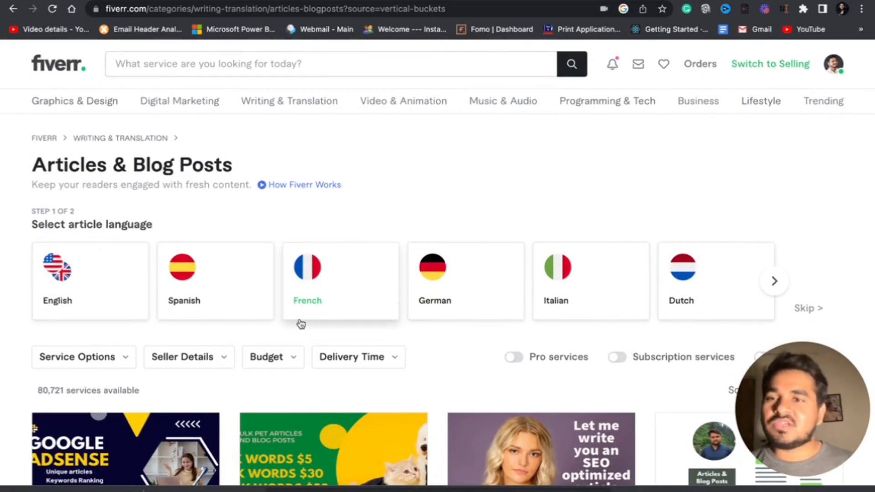
{"action": "scroll", "coordinate": [300, 324], "scroll_direction": "down", "scroll_amount": 10}
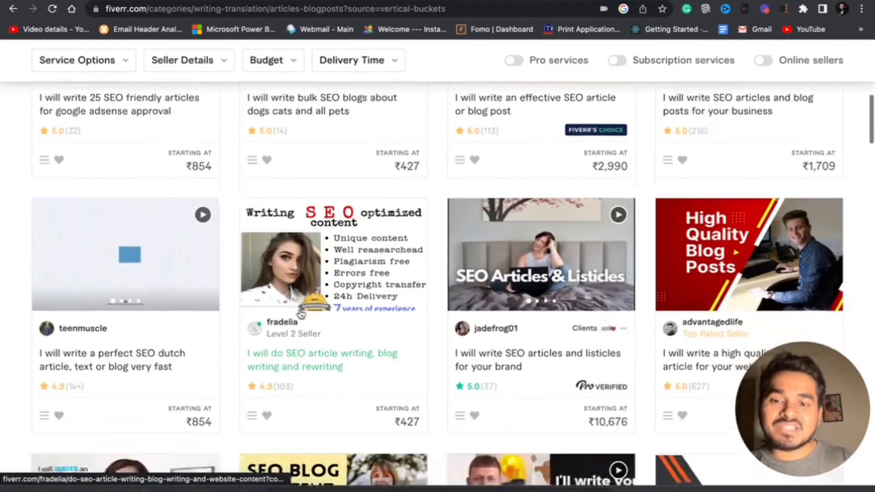
{"action": "scroll", "coordinate": [300, 314], "scroll_direction": "up", "scroll_amount": 10}
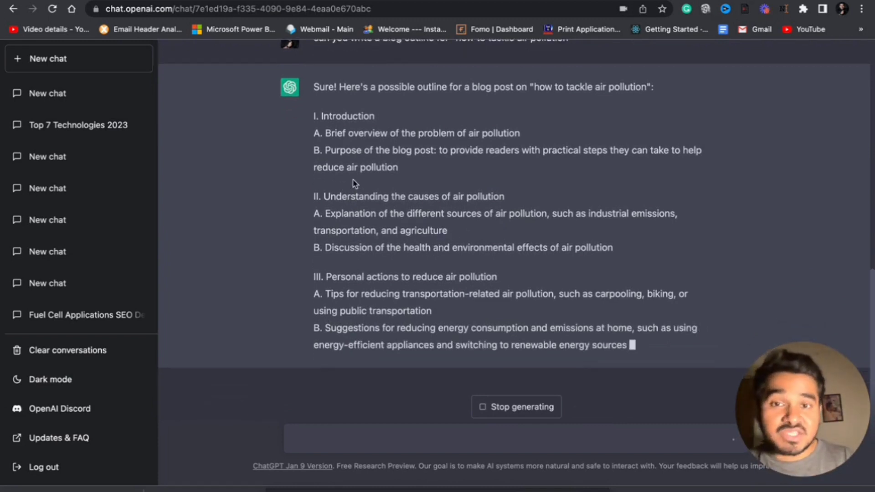
Switch to ChatGPT and read through the generated blog outline for "how to tackle air pollution" from introduction to conclusion
{"action": "scroll", "coordinate": [354, 181], "scroll_direction": "up", "scroll_amount": 3}
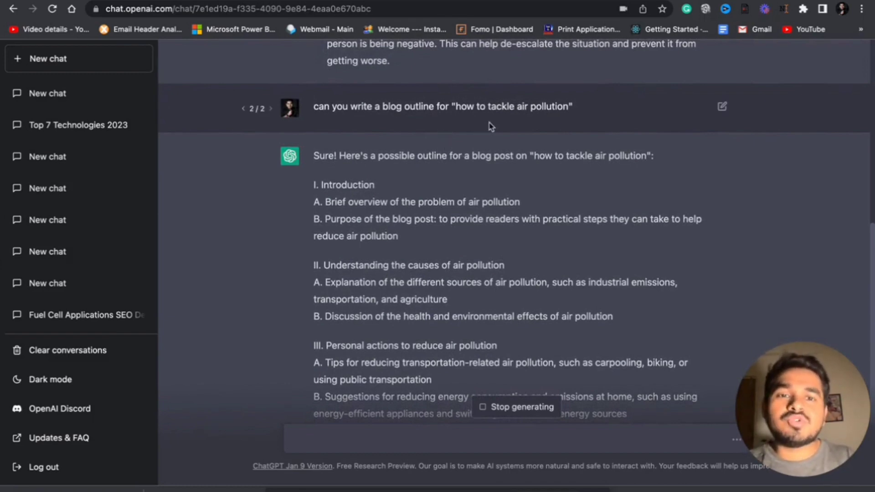
{"action": "scroll", "coordinate": [476, 199], "scroll_direction": "down", "scroll_amount": 2}
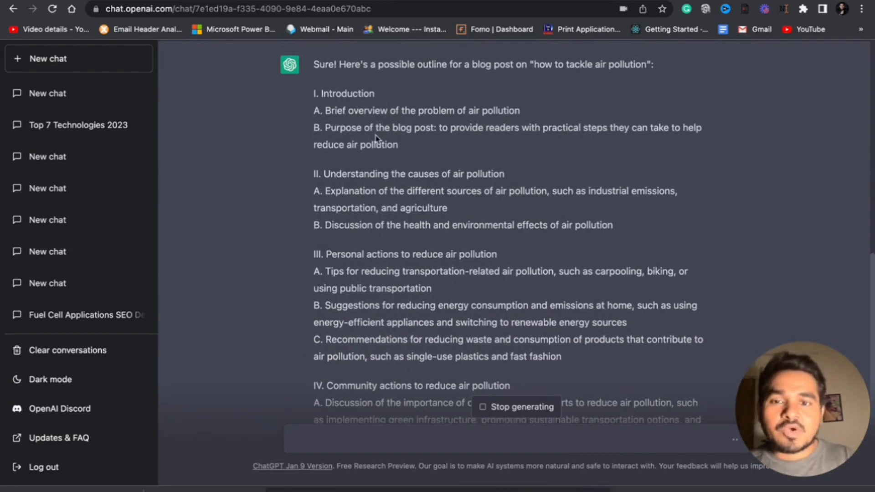
{"action": "scroll", "coordinate": [374, 273], "scroll_direction": "down", "scroll_amount": 3}
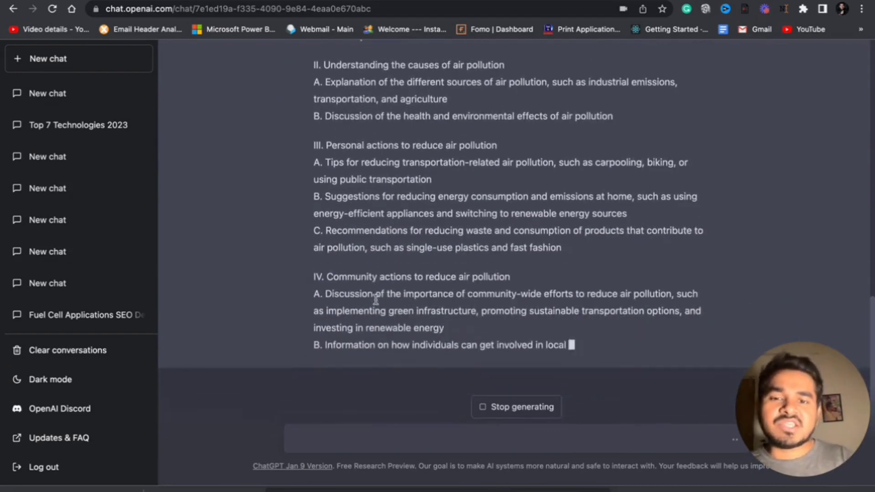
{"action": "scroll", "coordinate": [383, 296], "scroll_direction": "up", "scroll_amount": 4}
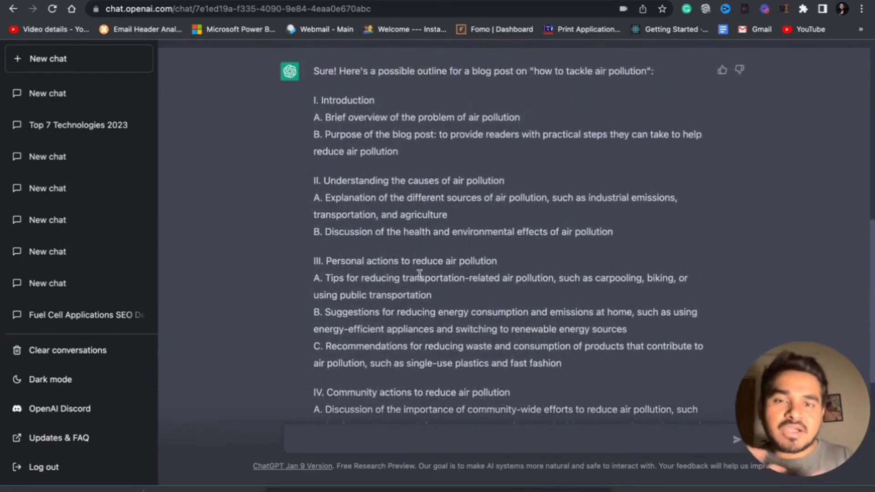
{"action": "scroll", "coordinate": [419, 273], "scroll_direction": "down", "scroll_amount": 6}
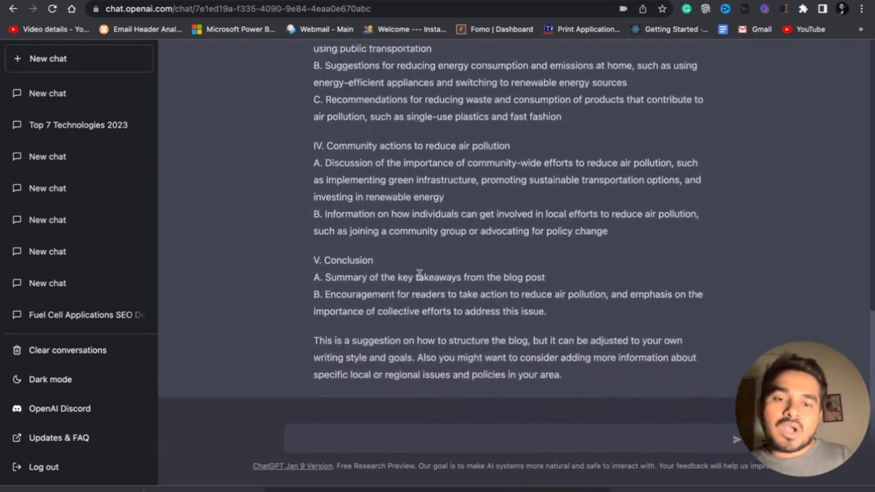
{"action": "scroll", "coordinate": [419, 274], "scroll_direction": "up", "scroll_amount": 6}
{"action": "scroll", "coordinate": [417, 273], "scroll_direction": "up", "scroll_amount": 2}
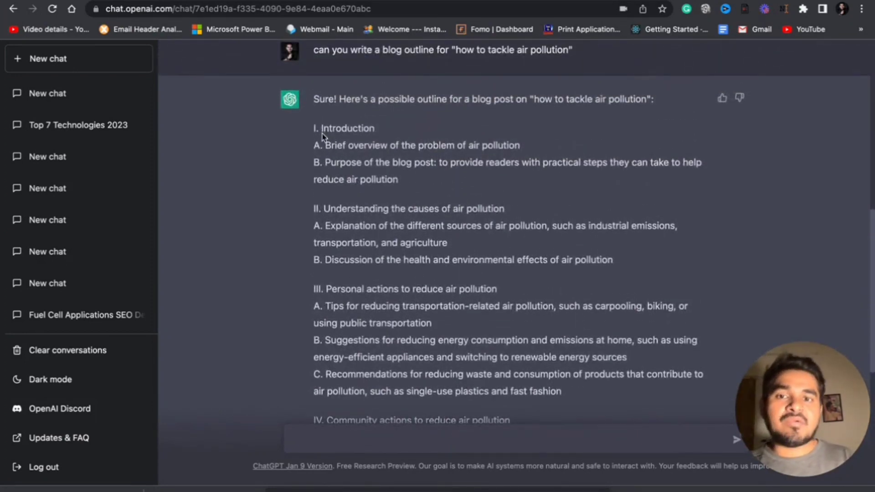
Copy point A of the outline's introduction and send the prompt "write two paragraphs for - Brief overview of the problem of air pollution"
{"action": "left_click_drag", "start_coordinate": [326, 144], "coordinate": [524, 146]}
{"action": "key", "text": "super+c"}
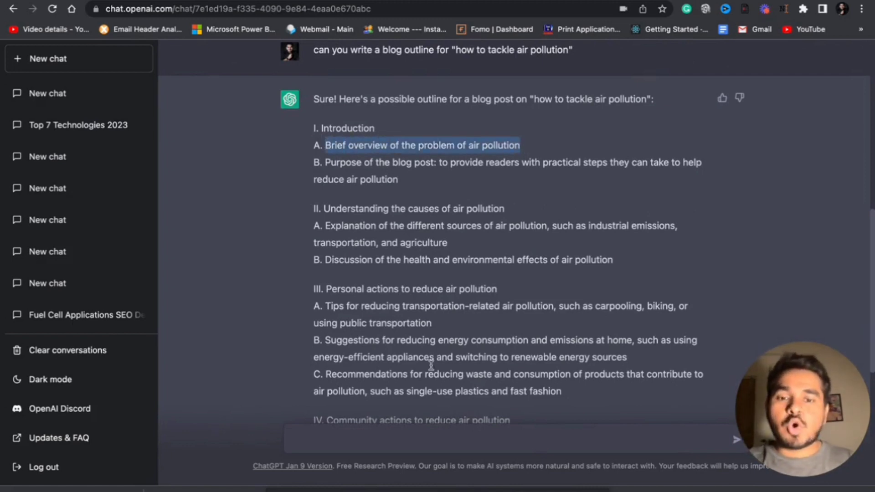
{"action": "scroll", "coordinate": [421, 371], "scroll_direction": "down", "scroll_amount": 7}
{"action": "type", "text": "write two paragraphs for -"}
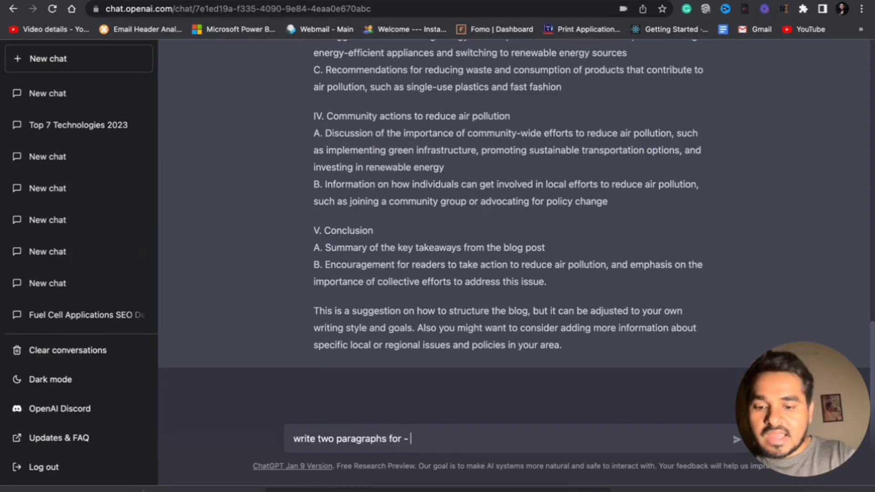
{"action": "key", "text": "super+v"}
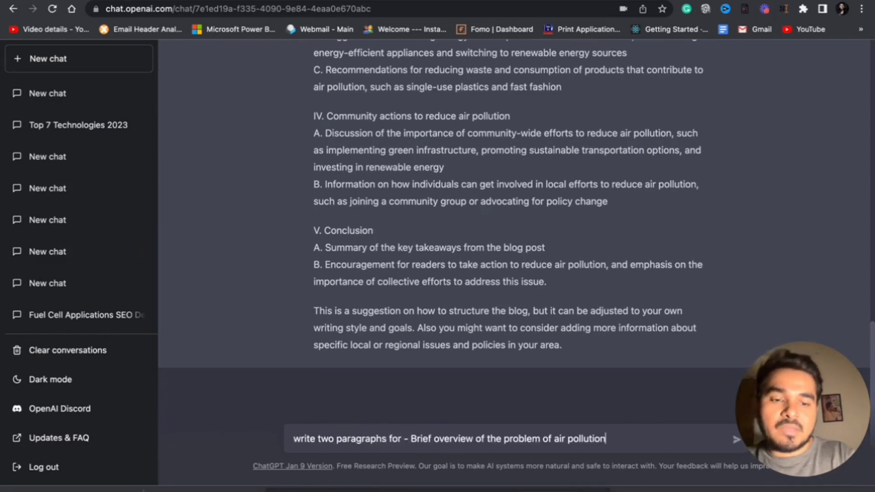
{"action": "key", "text": "Return"}
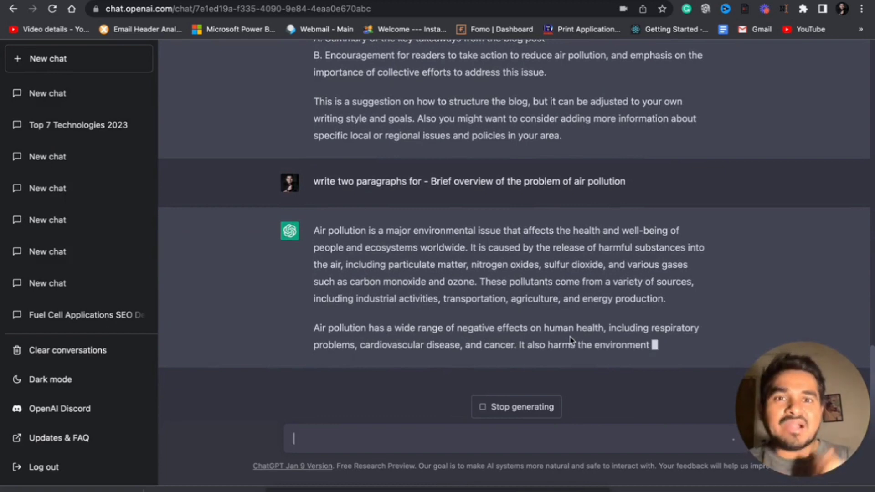
Send the prompt "please share the recipe for a choco cookie" in the same chat
{"action": "scroll", "coordinate": [530, 294], "scroll_direction": "up", "scroll_amount": 3}
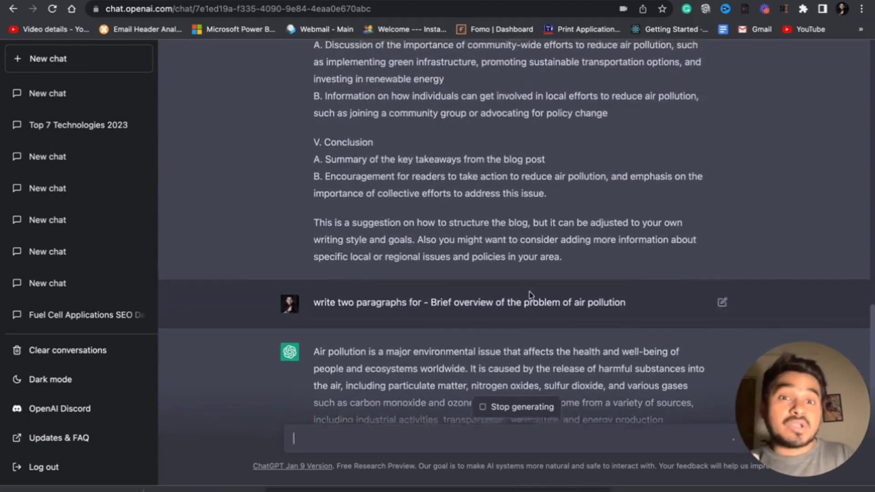
{"action": "scroll", "coordinate": [529, 292], "scroll_direction": "down", "scroll_amount": 3}
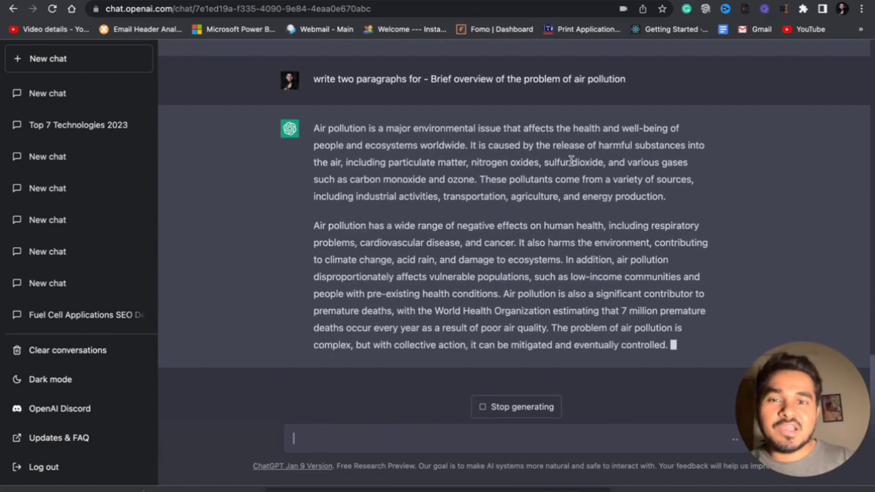
{"action": "scroll", "coordinate": [518, 97], "scroll_direction": "up", "scroll_amount": 2}
{"action": "scroll", "coordinate": [518, 97], "scroll_direction": "up", "scroll_amount": 3}
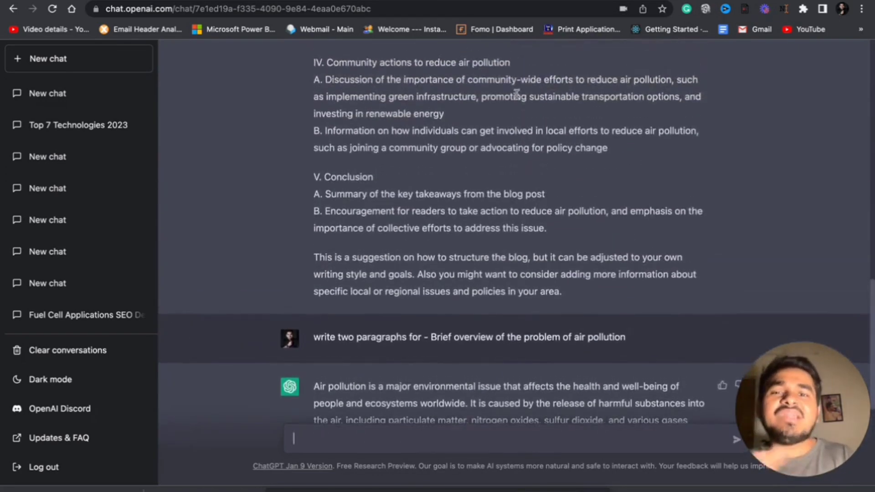
{"action": "scroll", "coordinate": [490, 163], "scroll_direction": "down", "scroll_amount": 5}
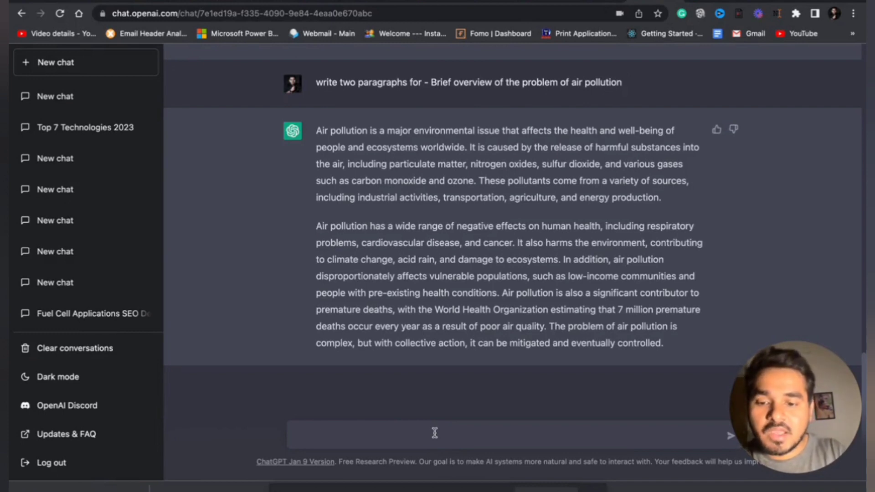
{"action": "type", "text": "pleas"}
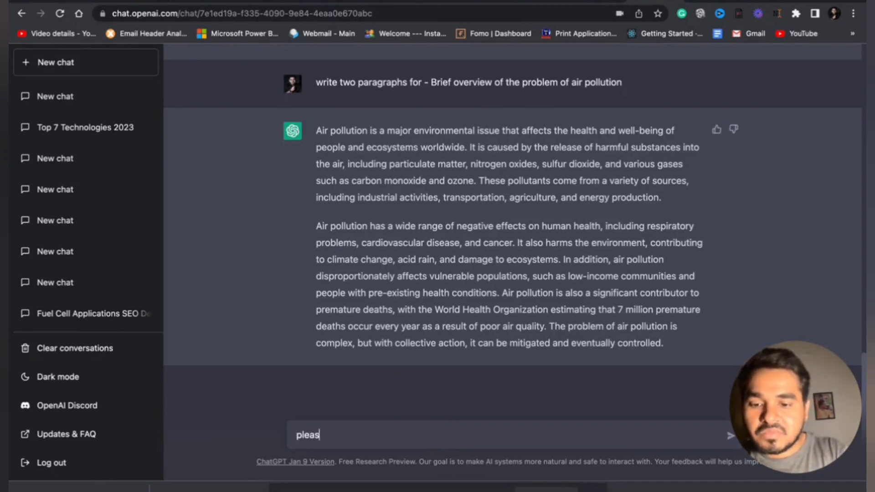
{"action": "type", "text": "e share the recipe f"}
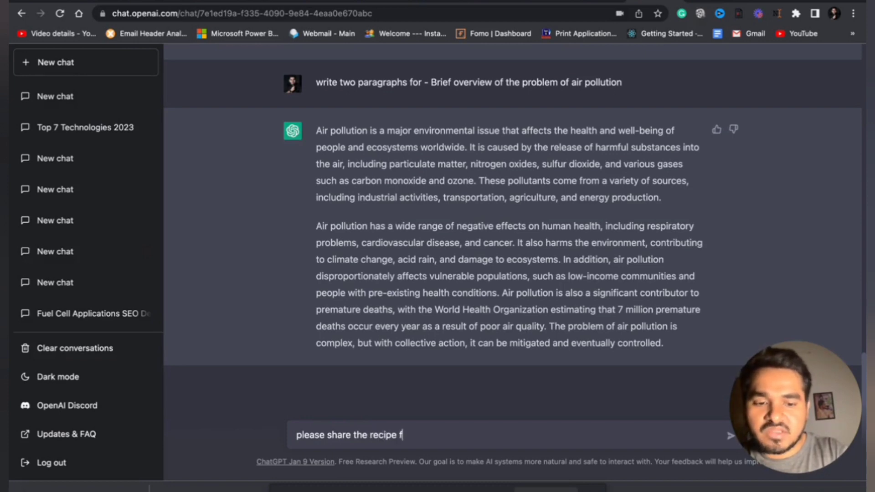
{"action": "type", "text": "or a cookiechoco cookie"}
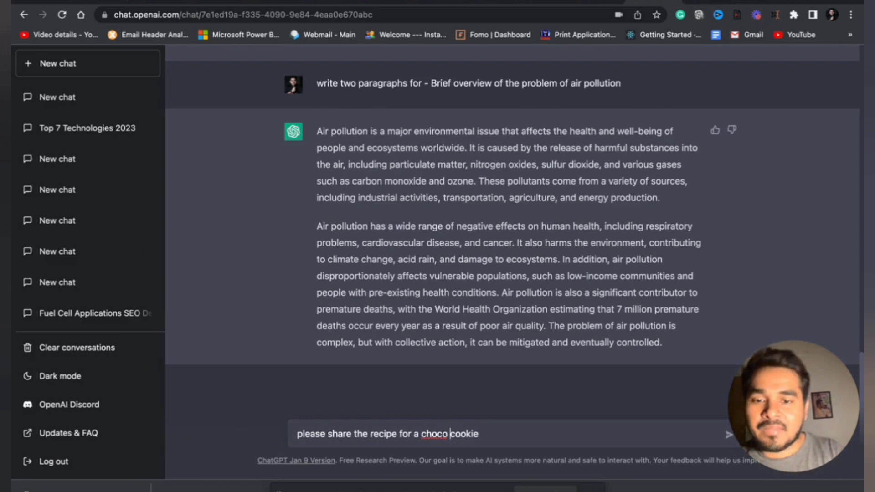
{"action": "key", "text": "Return"}
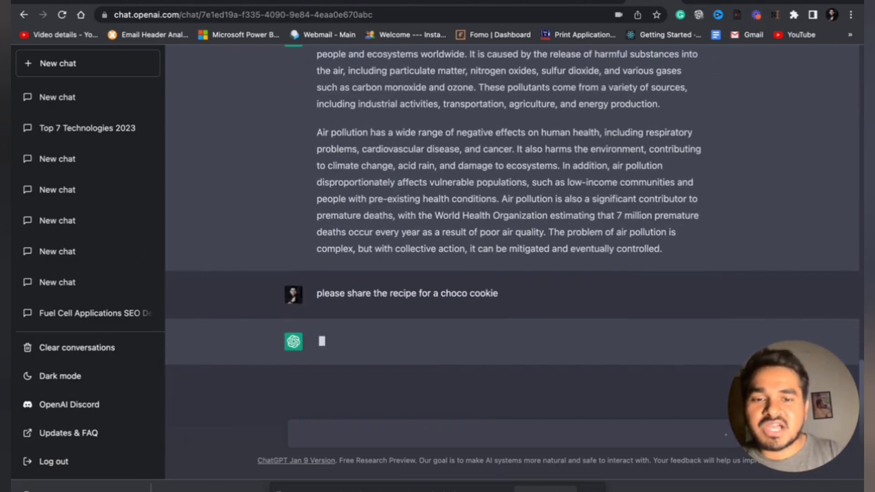